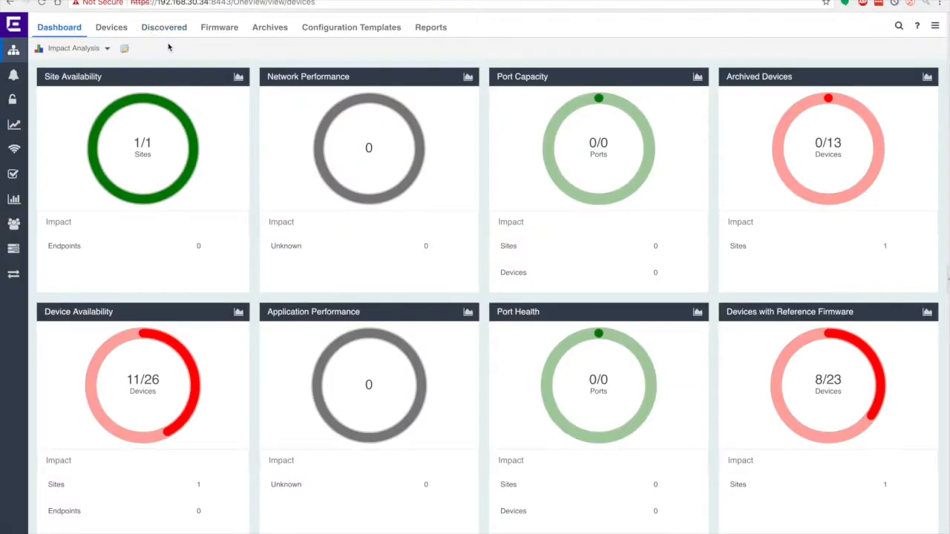
- View the High School site in the device tree, including its map and site details
{"action": "left_click", "coordinate": [111, 27]}
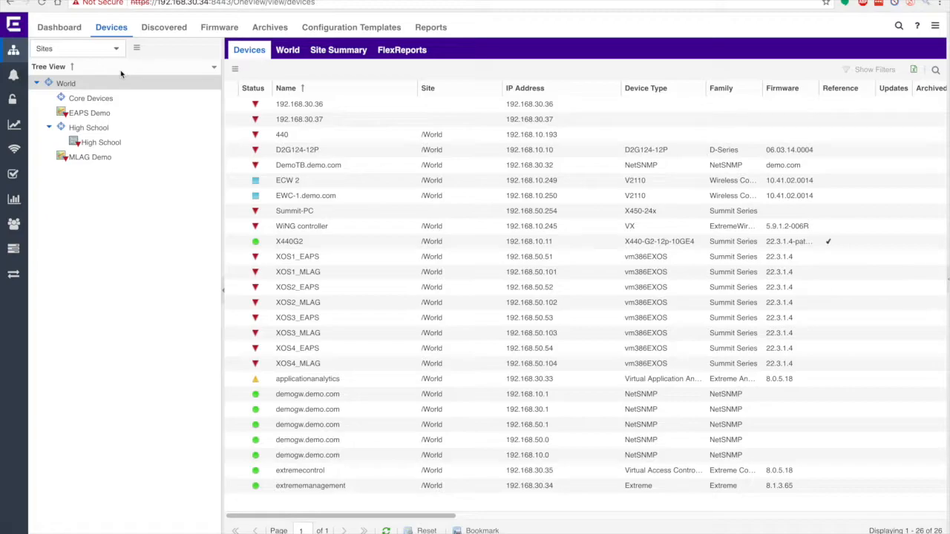
{"action": "left_click", "coordinate": [86, 129]}
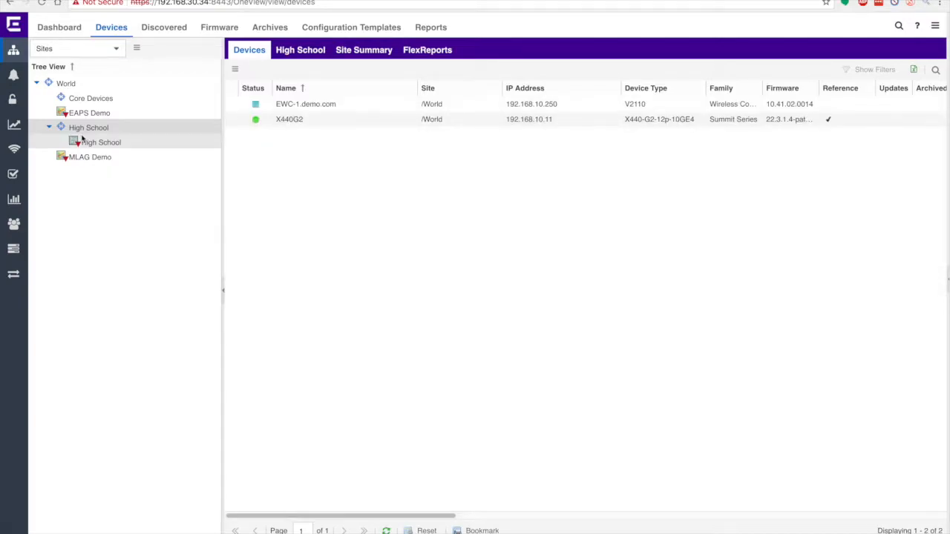
{"action": "left_click", "coordinate": [87, 142]}
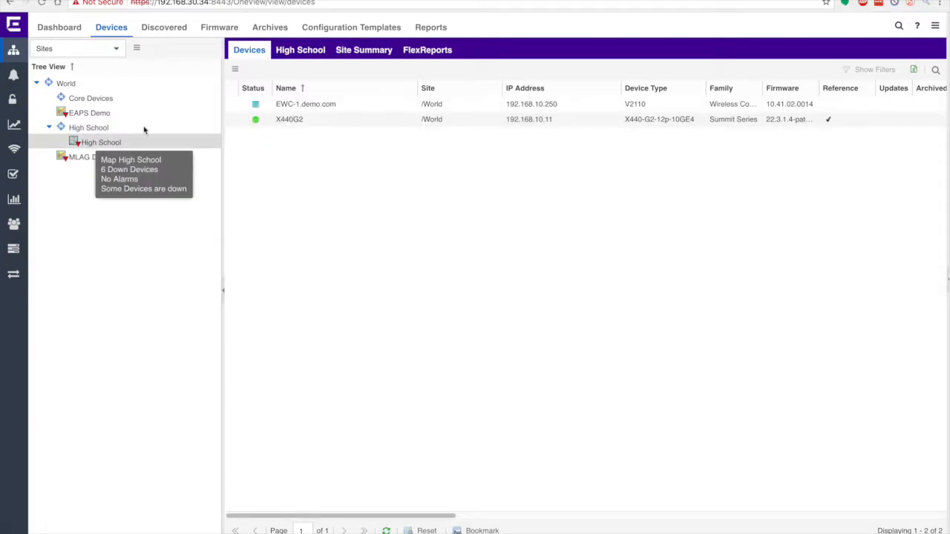
{"action": "left_click", "coordinate": [300, 51]}
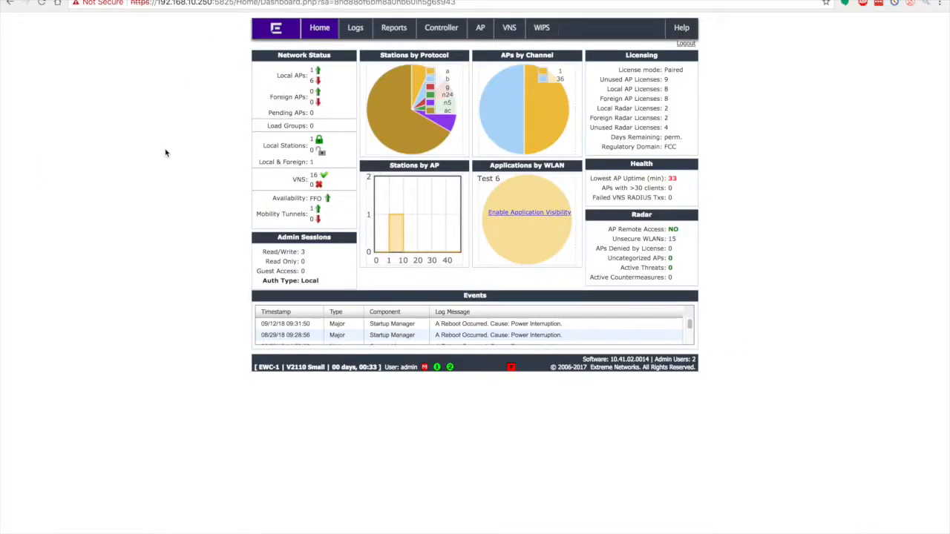
- Open Multi Edit for all access points listed on the wireless controller
{"action": "left_click", "coordinate": [480, 28]}
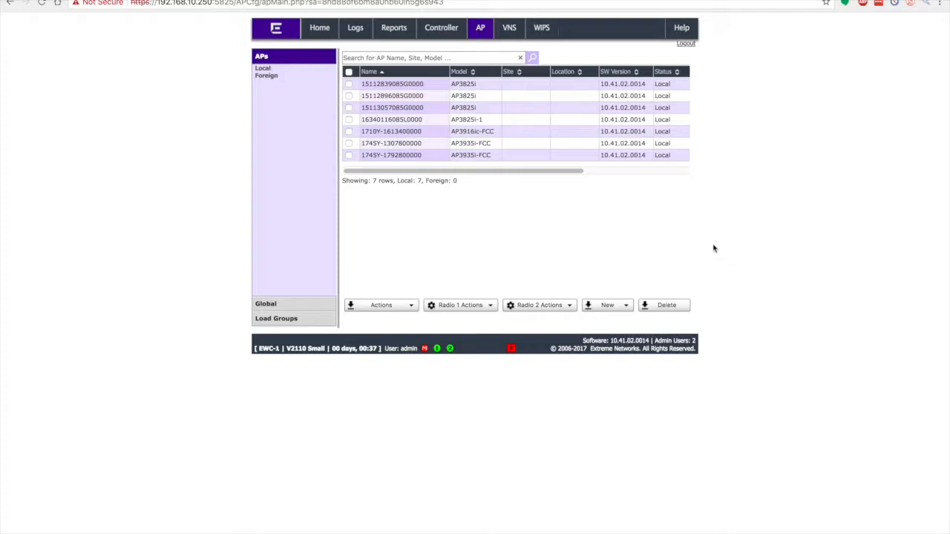
{"action": "left_click", "coordinate": [349, 72]}
{"action": "left_click", "coordinate": [405, 306]}
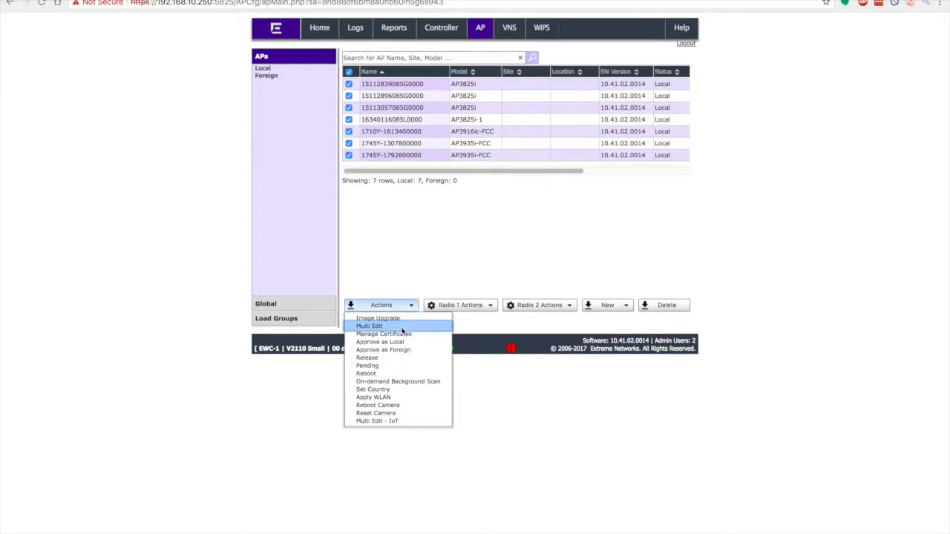
{"action": "left_click", "coordinate": [402, 330]}
- Set the channel to Auto for both Radio 1 and Radio 2 in the radio settings
{"action": "scroll", "coordinate": [550, 312], "scroll_direction": "down", "scroll_amount": 3}
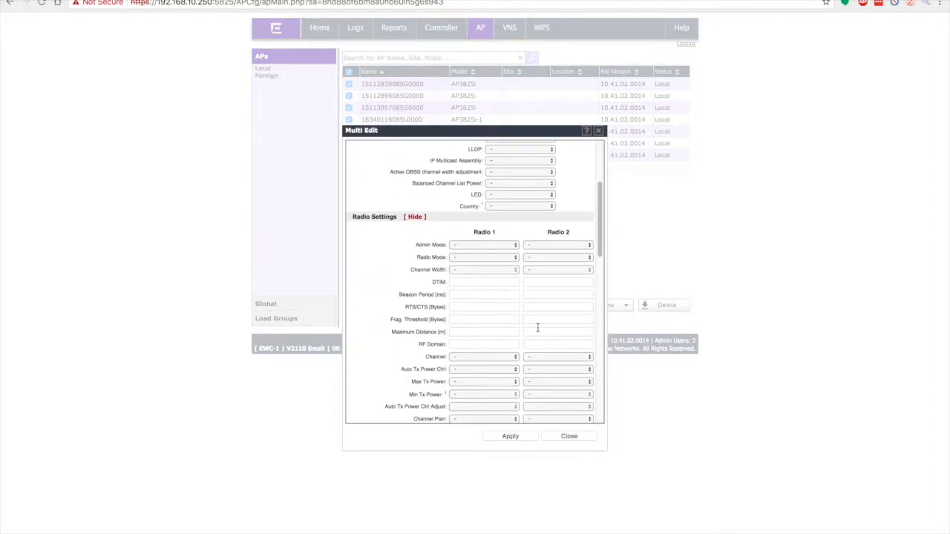
{"action": "left_click", "coordinate": [513, 358]}
{"action": "left_click", "coordinate": [511, 368]}
{"action": "left_click", "coordinate": [555, 359]}
{"action": "left_click", "coordinate": [556, 368]}
- Set Radio 1's channel plan to All Channels and close Multi Edit without applying
{"action": "scroll", "coordinate": [535, 342], "scroll_direction": "down", "scroll_amount": 1}
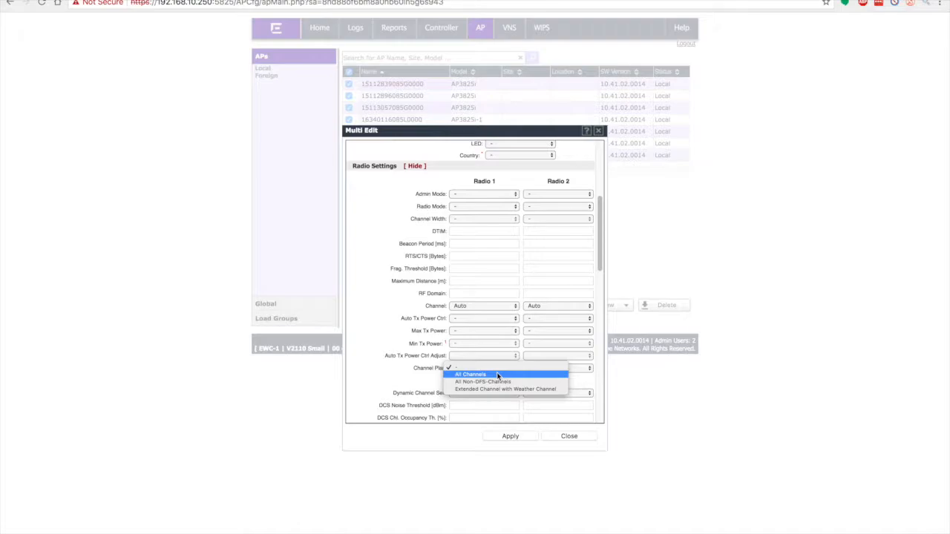
{"action": "left_click", "coordinate": [497, 376]}
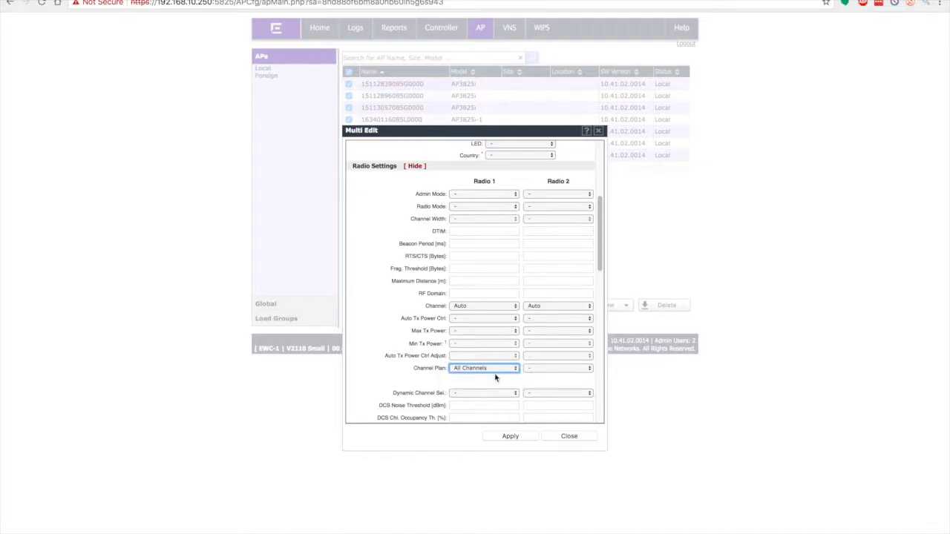
{"action": "left_click", "coordinate": [577, 438]}
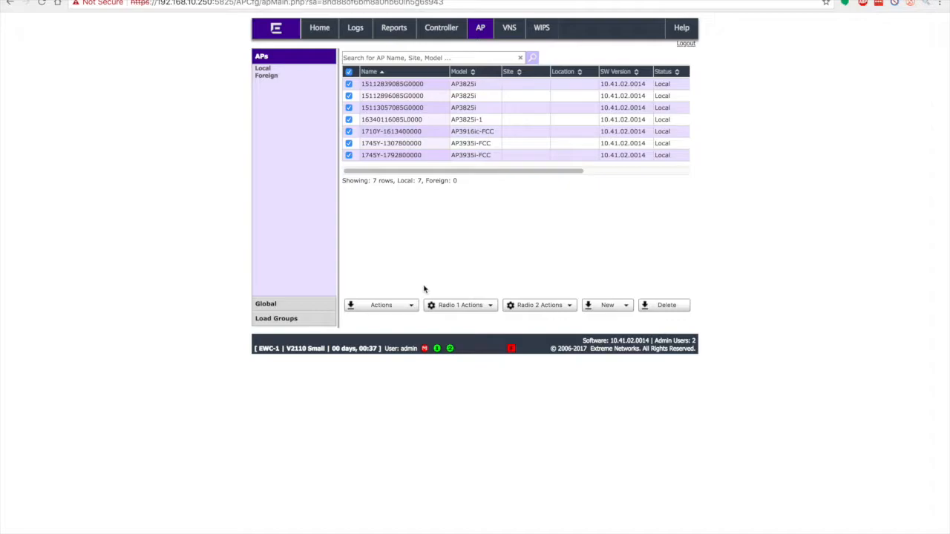
- Reopen Multi Edit for the selected access points and set Dynamic Channel Selection to Active Mode on both radios
{"action": "left_click", "coordinate": [410, 304]}
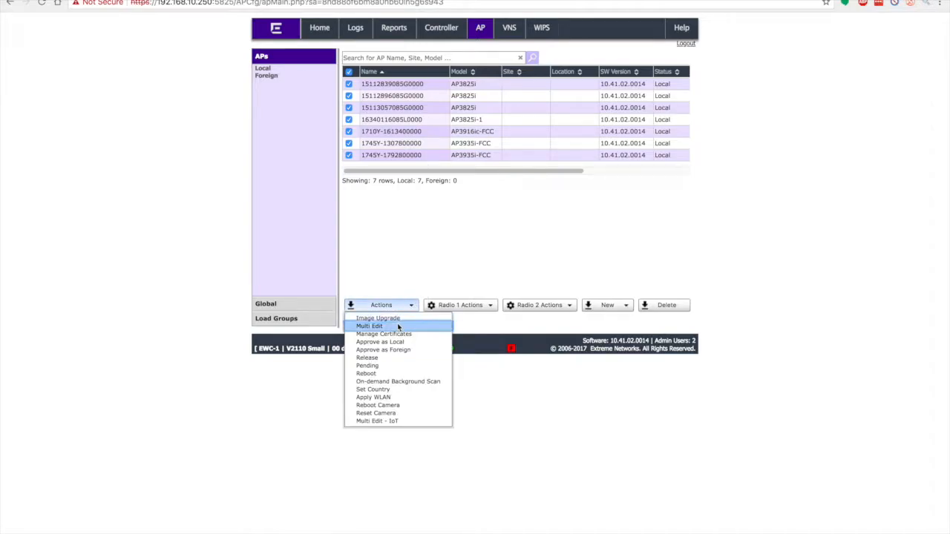
{"action": "left_click", "coordinate": [396, 326]}
{"action": "scroll", "coordinate": [467, 297], "scroll_direction": "down", "scroll_amount": 8}
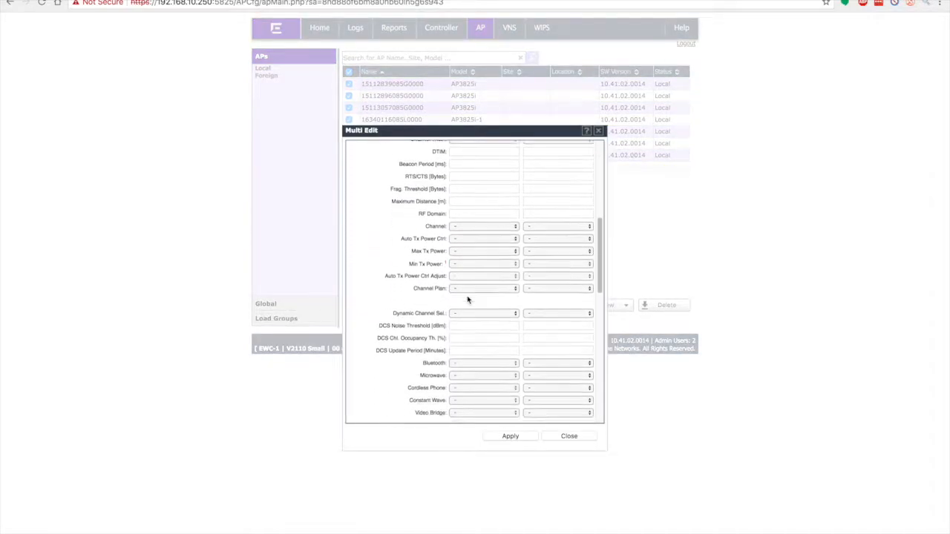
{"action": "scroll", "coordinate": [467, 295], "scroll_direction": "down", "scroll_amount": 1}
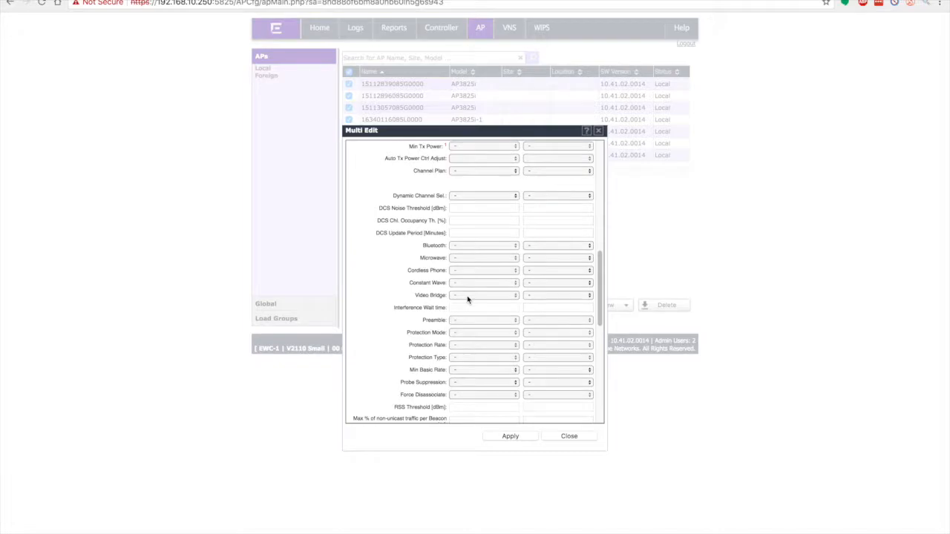
{"action": "left_click", "coordinate": [497, 197]}
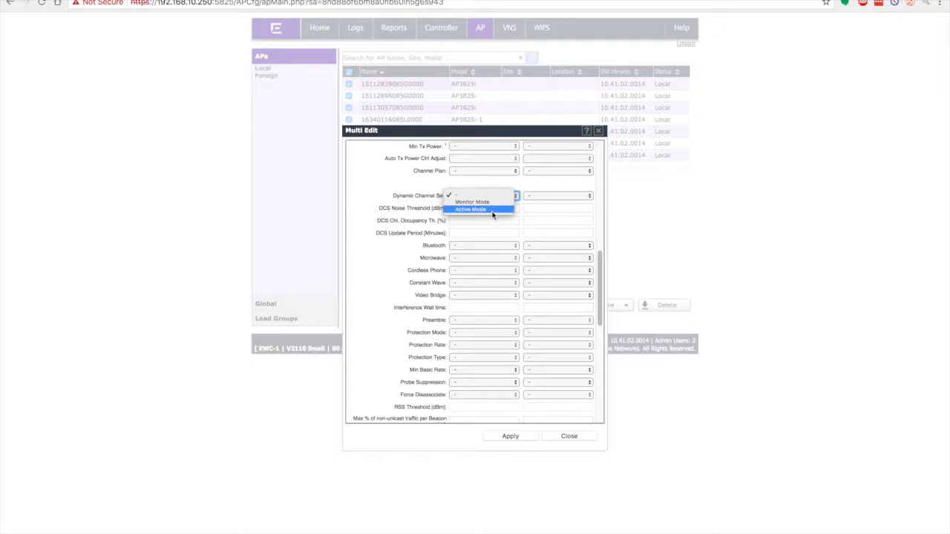
{"action": "left_click", "coordinate": [494, 211]}
{"action": "left_click", "coordinate": [561, 196]}
{"action": "left_click", "coordinate": [561, 210]}
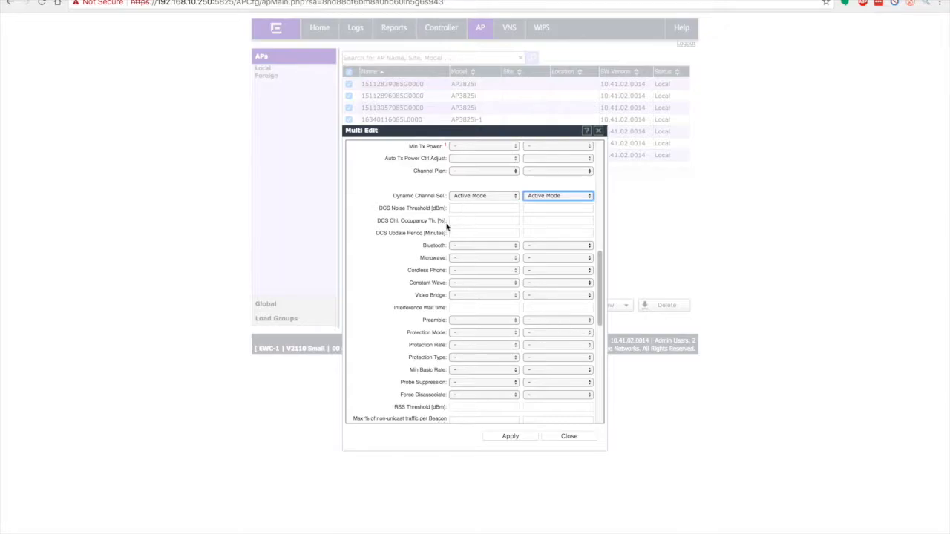
{"action": "left_click", "coordinate": [477, 234]}
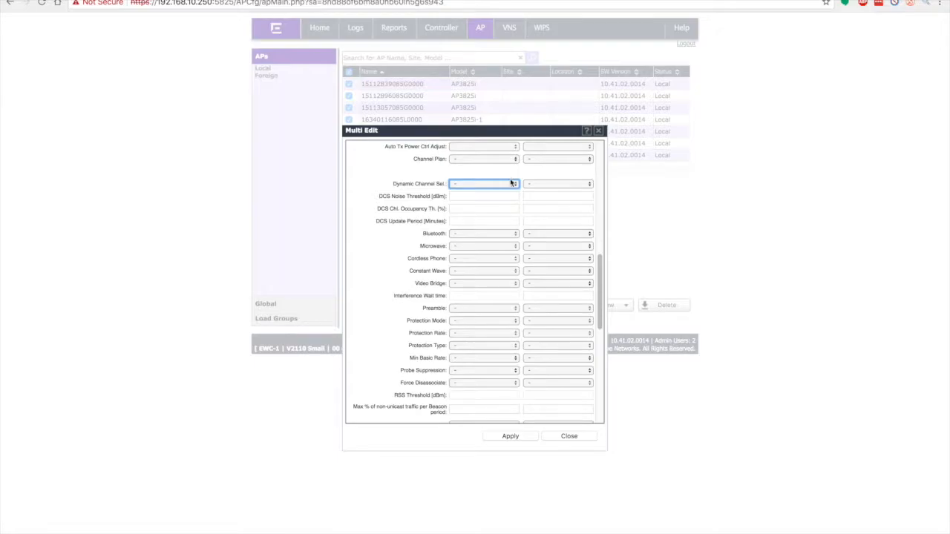
- Choose Active Mode for Dynamic Channel Selection and set the DCS noise threshold to -60 dBm on both radios
{"action": "left_click", "coordinate": [515, 184]}
{"action": "left_click", "coordinate": [509, 198]}
{"action": "left_click", "coordinate": [547, 187]}
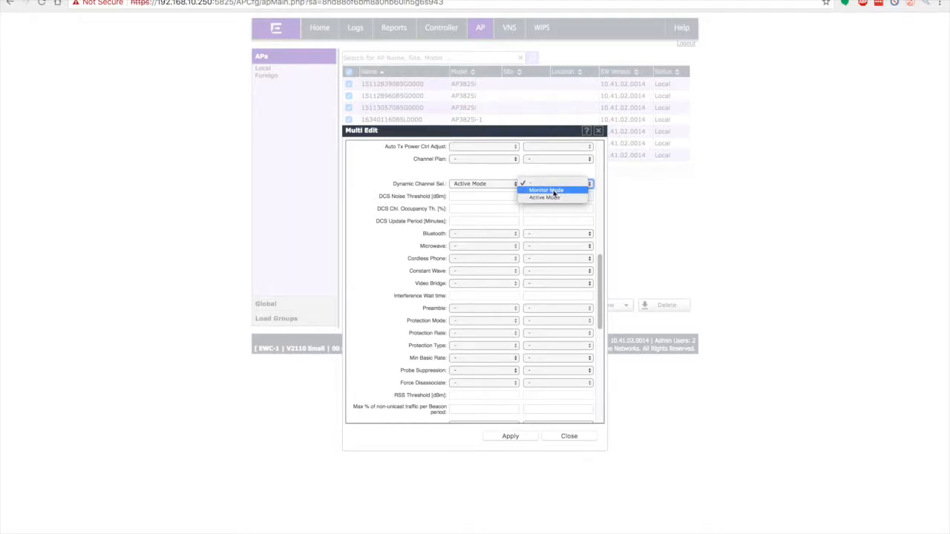
{"action": "left_click", "coordinate": [553, 197]}
{"action": "left_click", "coordinate": [512, 196]}
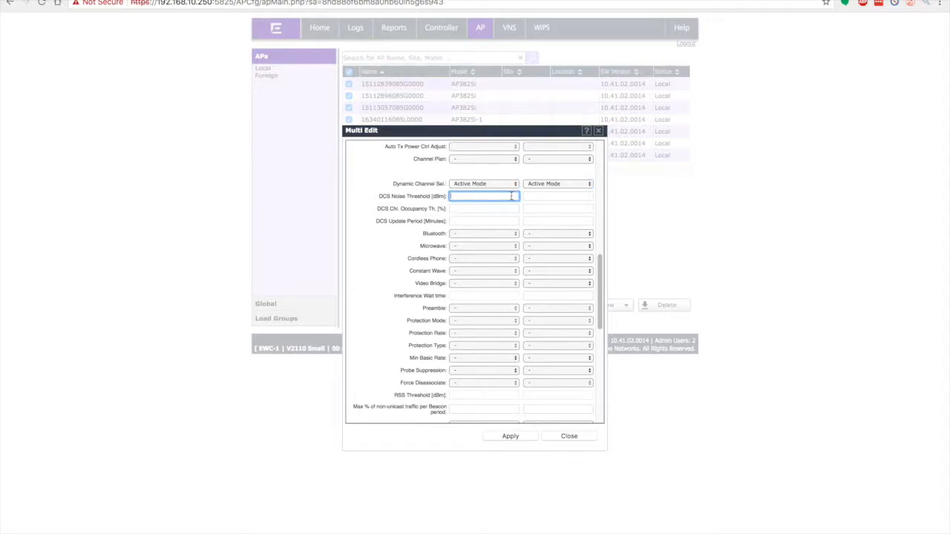
{"action": "type", "text": "-60"}
{"action": "left_click", "coordinate": [561, 197]}
{"action": "type", "text": "-60"}
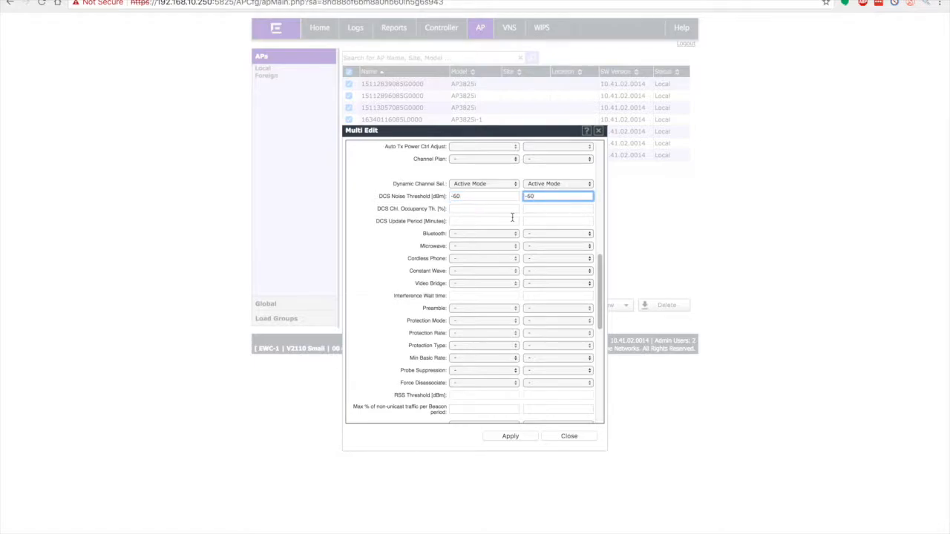
- Set the DCS channel occupancy threshold to 50% and the DCS update period to 5 minutes on both radios
{"action": "left_click", "coordinate": [512, 218]}
{"action": "left_click", "coordinate": [503, 211]}
{"action": "type", "text": "50"}
{"action": "left_click", "coordinate": [560, 213]}
{"action": "type", "text": "50"}
{"action": "left_click", "coordinate": [494, 220]}
{"action": "type", "text": "5"}
{"action": "left_click", "coordinate": [535, 221]}
{"action": "type", "text": "5"}
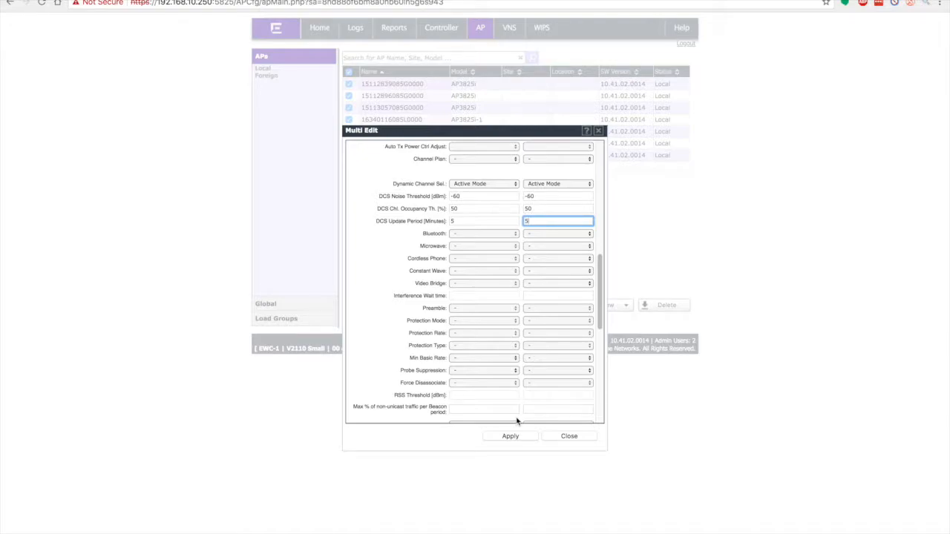
- Switch Dynamic Channel Selection to Monitor Mode on both radios and close Multi Edit without applying
{"action": "left_click", "coordinate": [502, 185]}
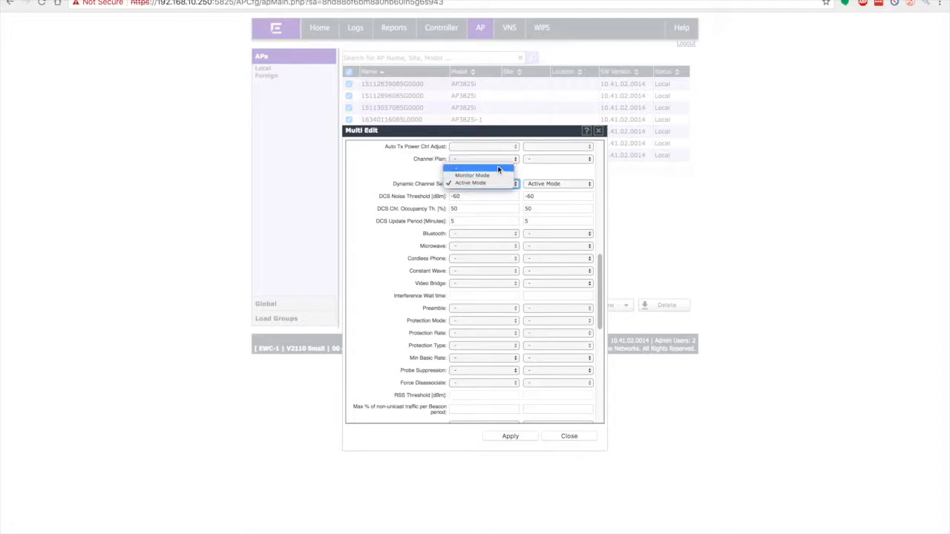
{"action": "left_click", "coordinate": [497, 169]}
{"action": "left_click", "coordinate": [547, 183]}
{"action": "left_click", "coordinate": [553, 170]}
{"action": "left_click", "coordinate": [517, 184]}
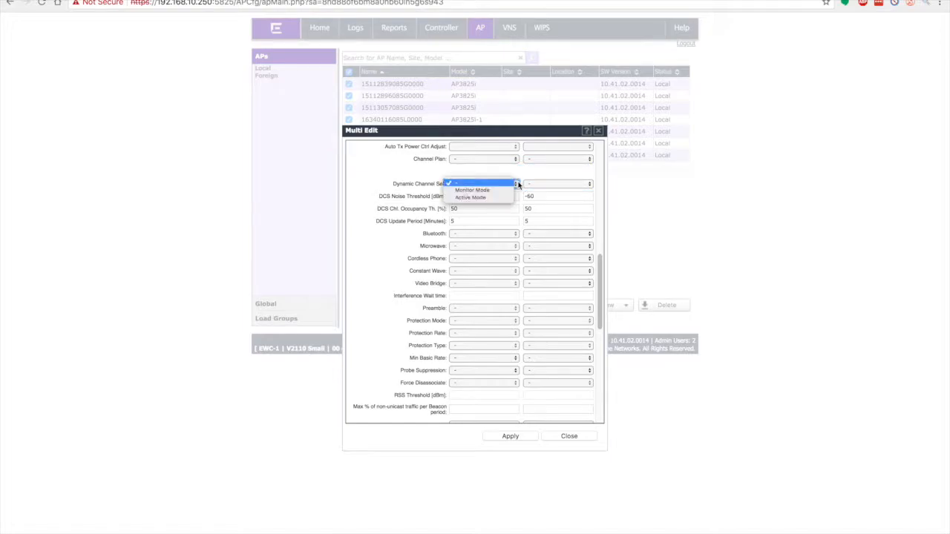
{"action": "left_click", "coordinate": [508, 190]}
{"action": "left_click", "coordinate": [542, 183]}
{"action": "left_click", "coordinate": [542, 190]}
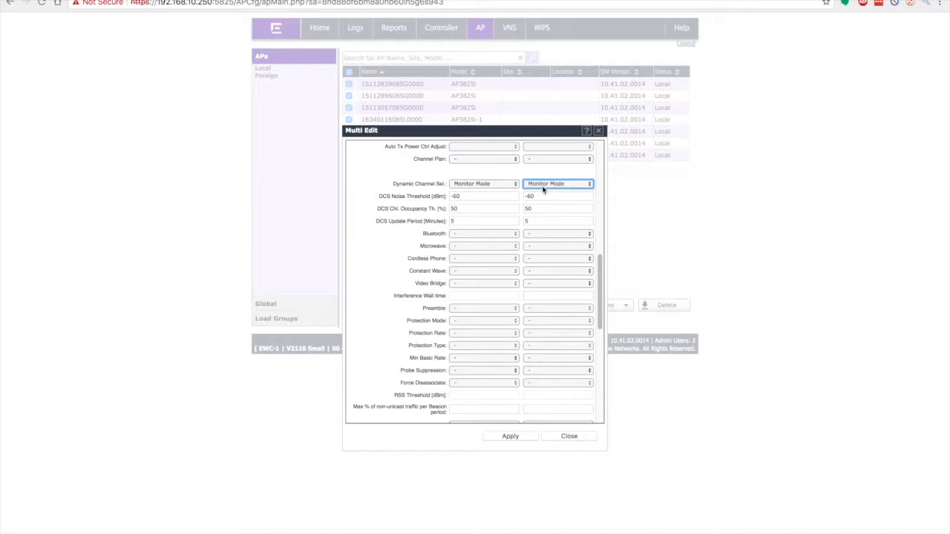
{"action": "left_click", "coordinate": [583, 441]}
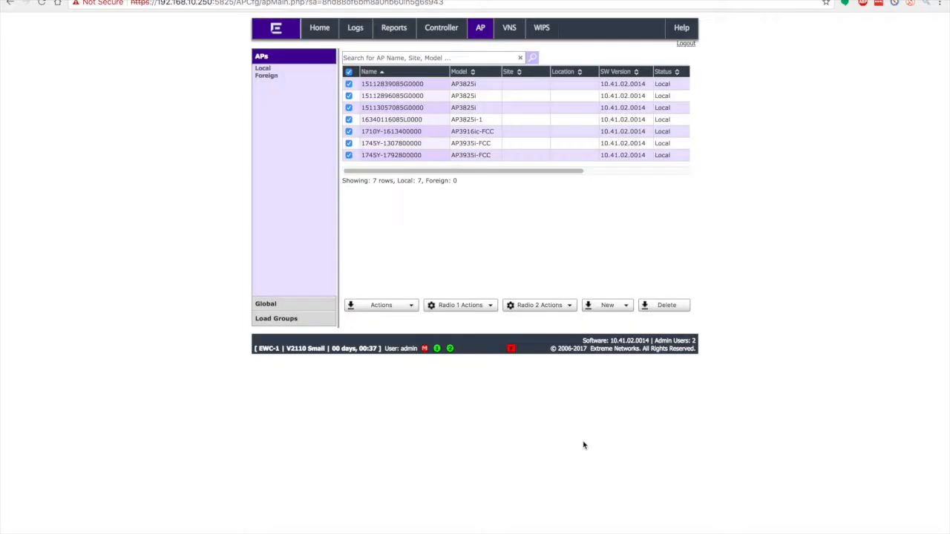